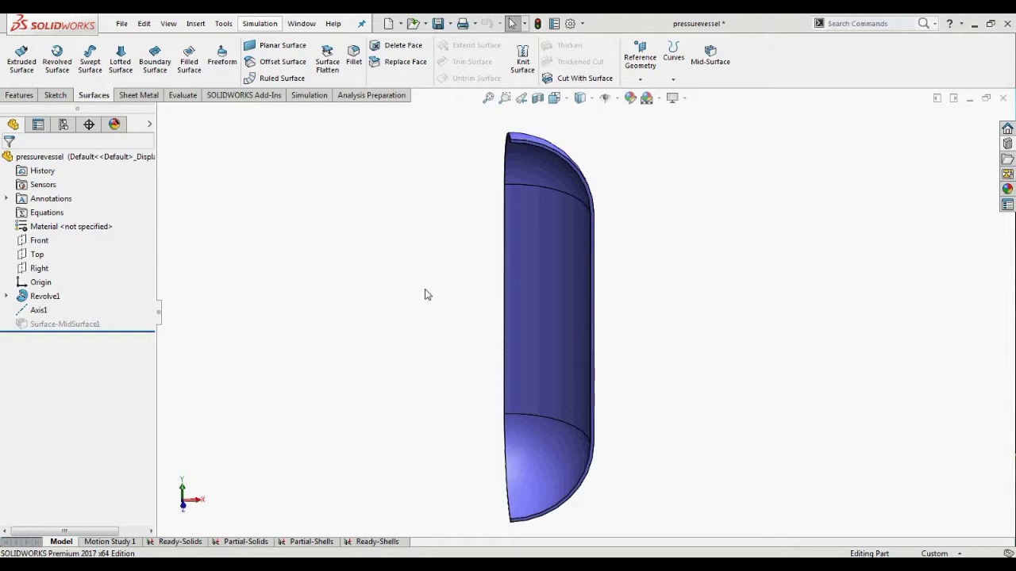
# Switch to the Partial-Solids study and clear the selection on the vessel.
pyautogui.click(244, 543)
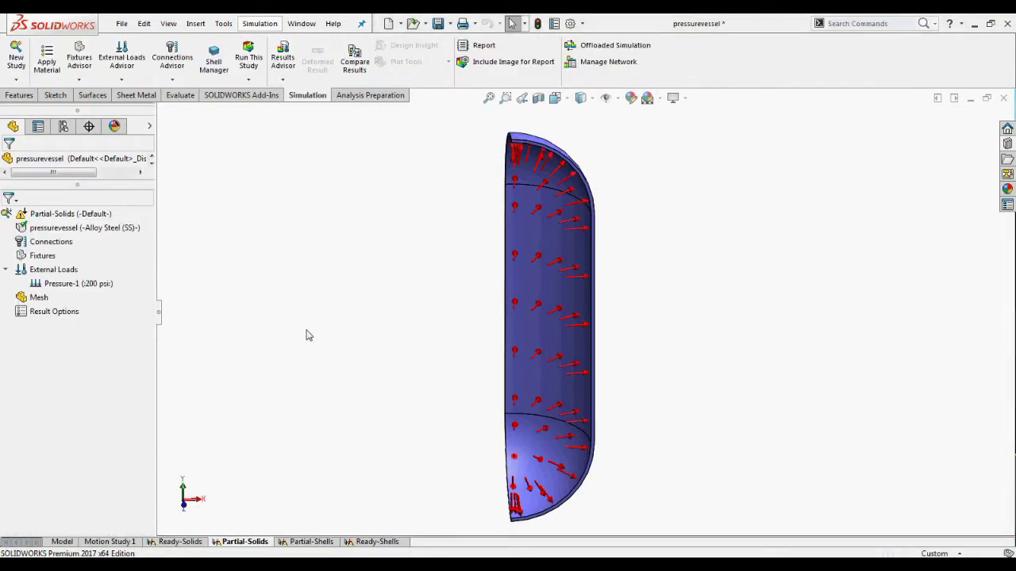
pyautogui.click(75, 228)
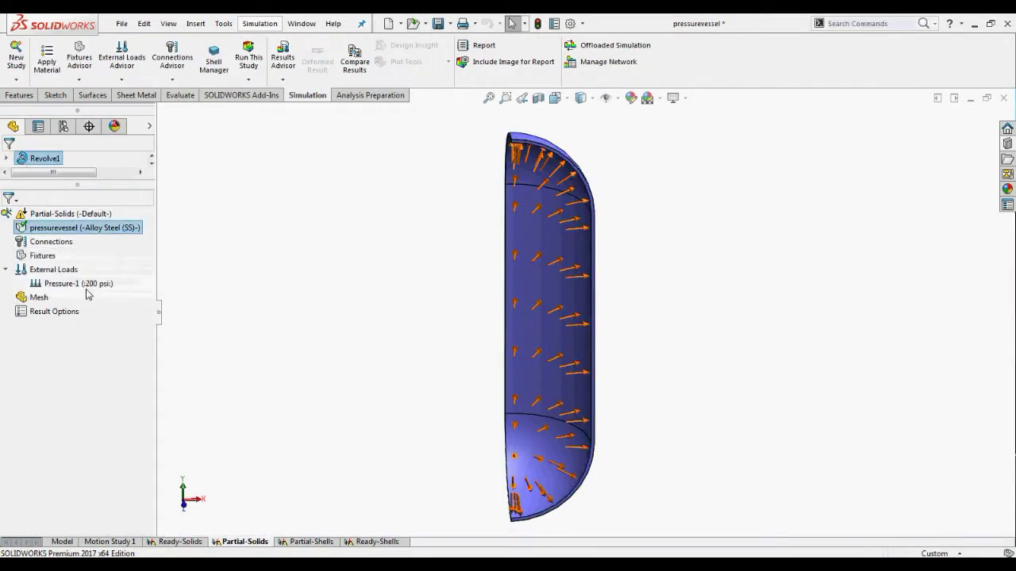
pyautogui.click(285, 272)
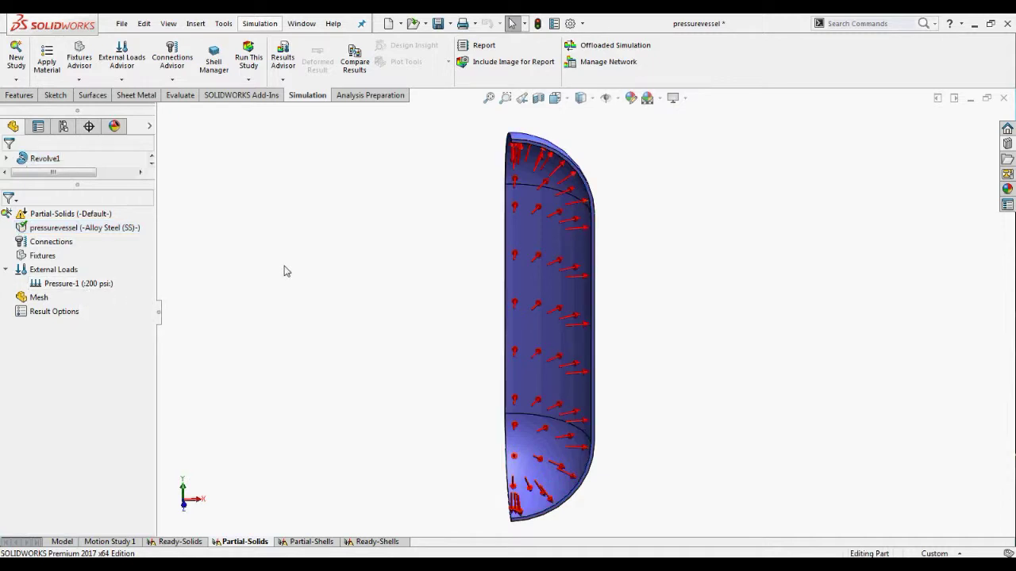
# Start a new fixture of the advanced Symmetry type under Fixtures.
pyautogui.rightClick(29, 256)
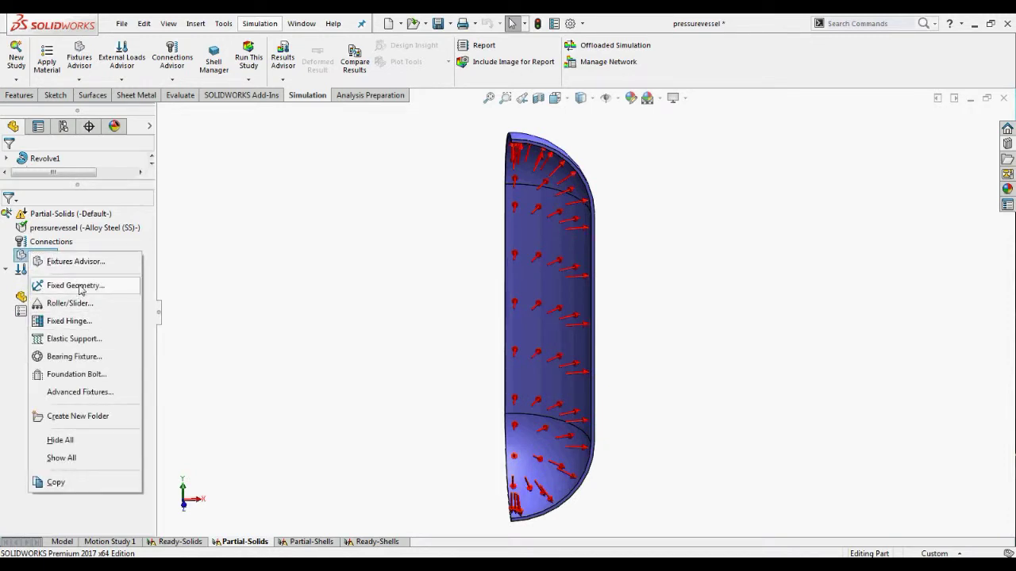
pyautogui.click(75, 286)
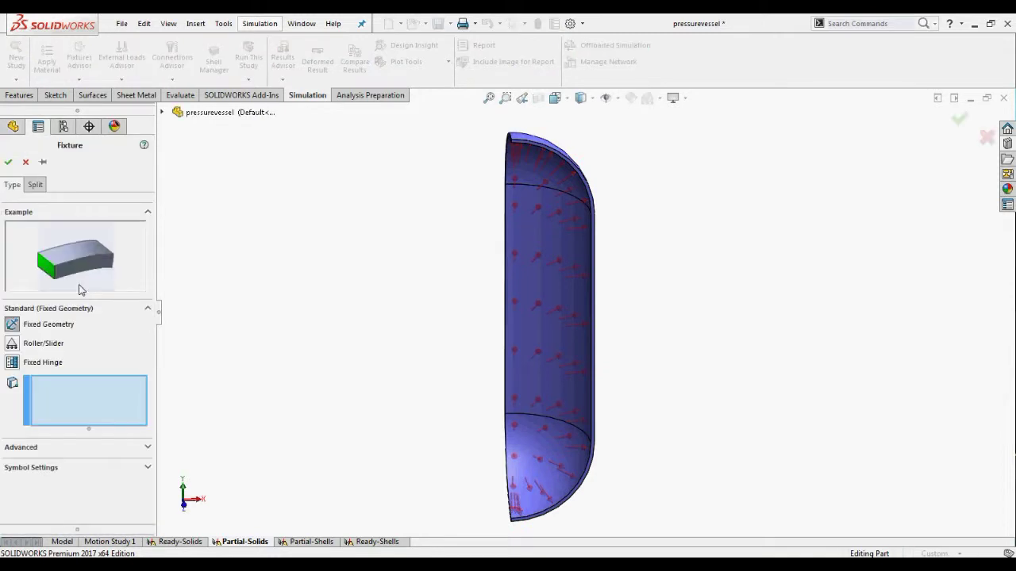
pyautogui.click(45, 447)
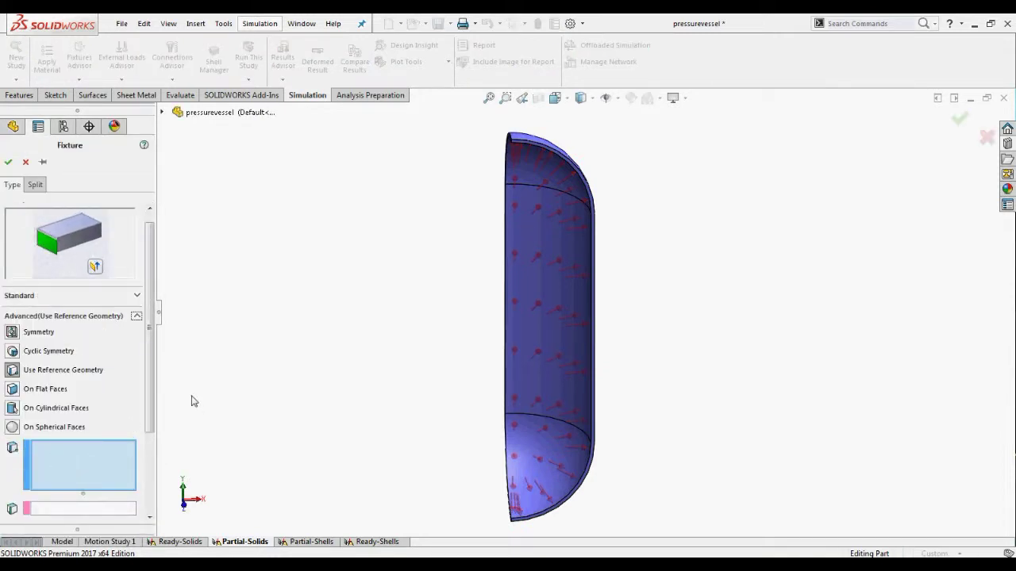
pyautogui.click(26, 335)
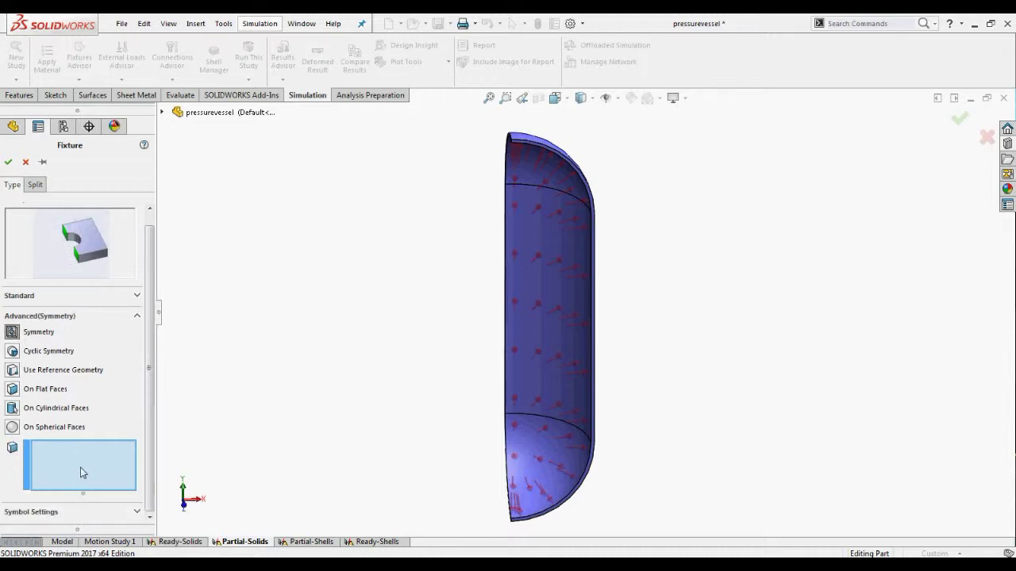
# Select the vessel's two cut faces and confirm the Symmetry-1 fixture.
pyautogui.scroll(-3, 583, 174)
pyautogui.click(589, 168)
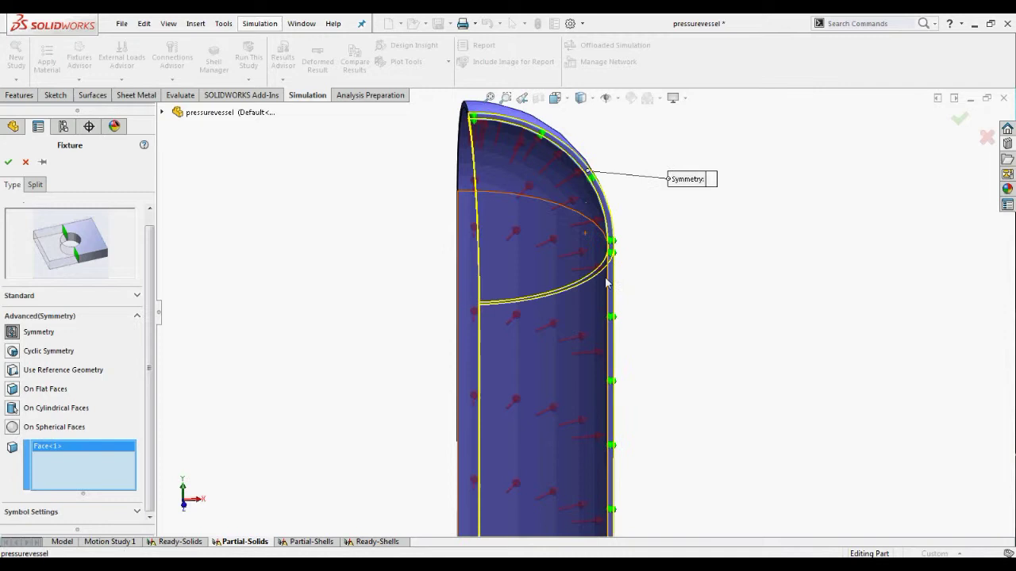
pyautogui.scroll(5, 606, 267)
pyautogui.moveTo(606, 267); pyautogui.dragTo(657, 285, button='middle')
pyautogui.scroll(-3, 657, 286)
pyautogui.click(601, 238)
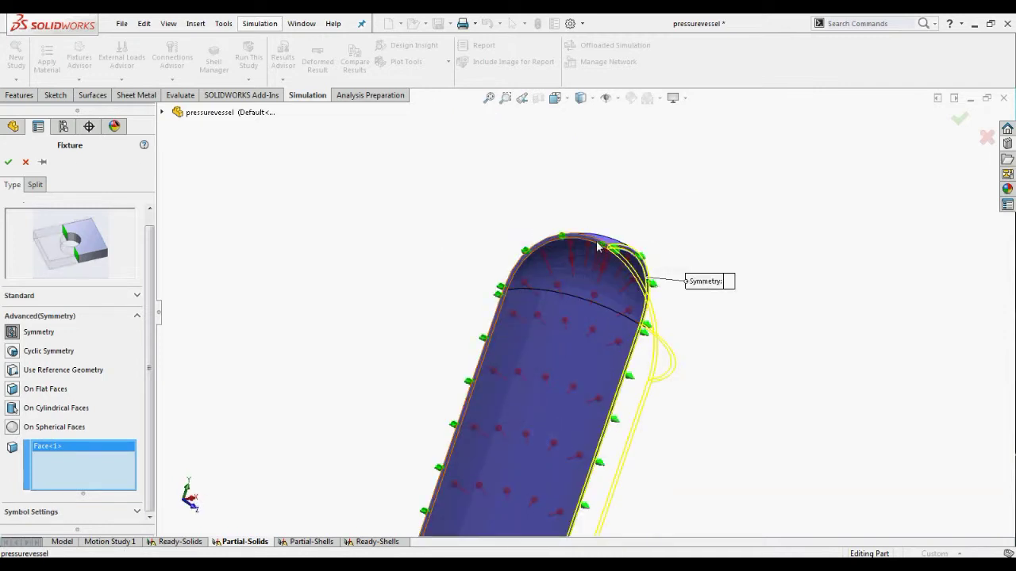
pyautogui.moveTo(407, 275); pyautogui.dragTo(380, 301, button='middle')
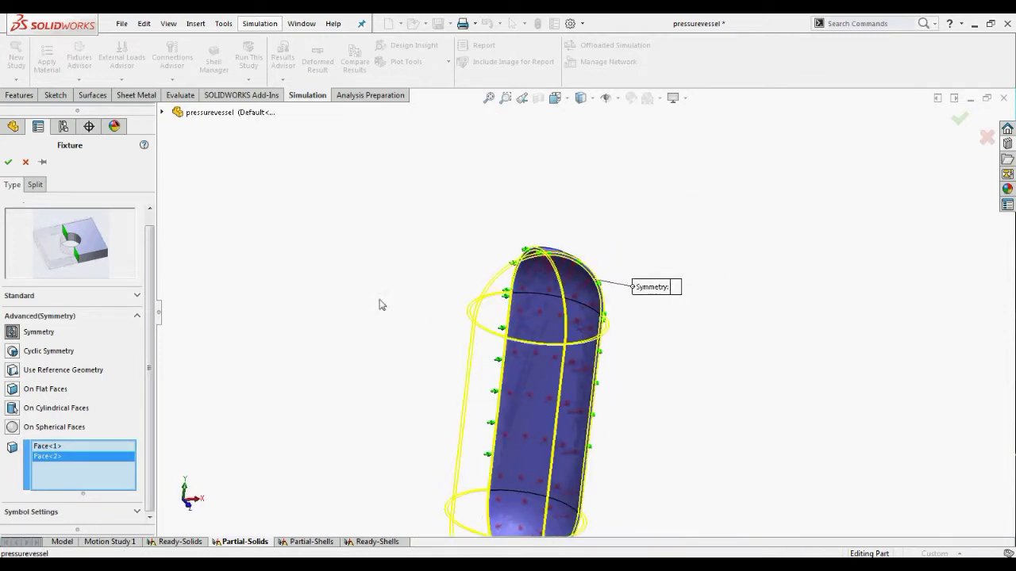
pyautogui.click(8, 162)
# Add Fixed-1 fixed geometry on the vessel's lower corner vertex, then zoom to fit.
pyautogui.scroll(2, 555, 437)
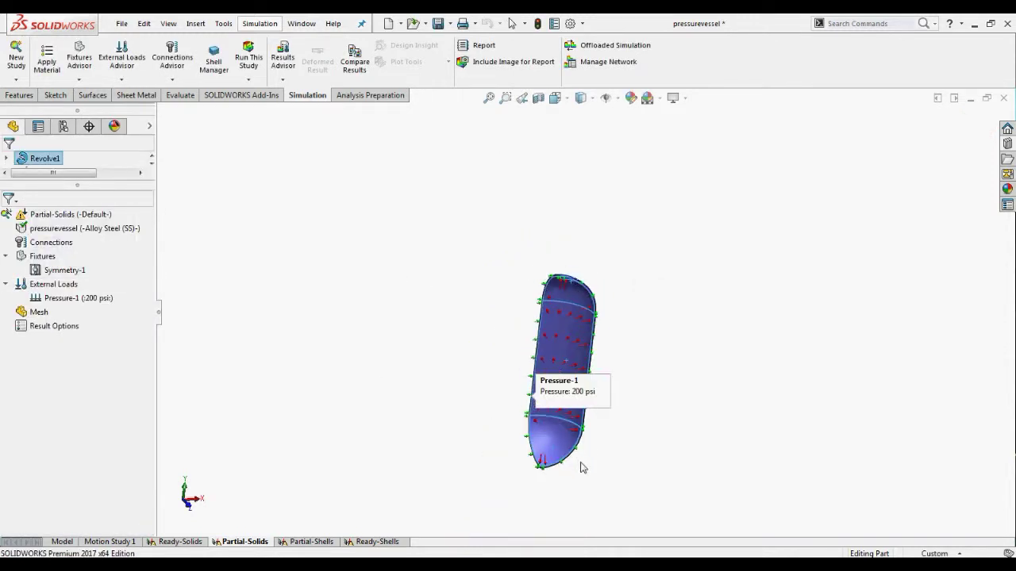
pyautogui.scroll(-4, 580, 468)
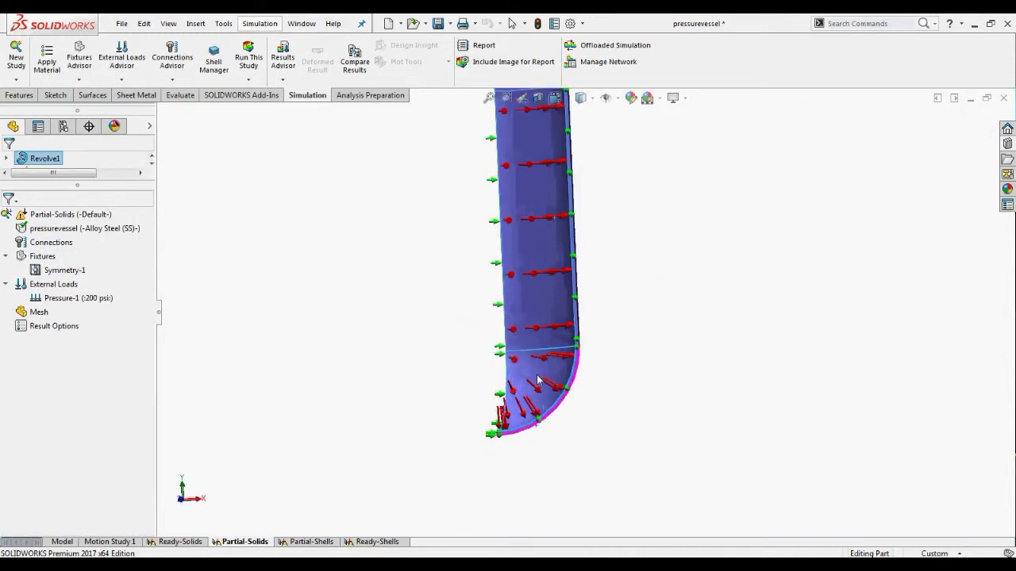
pyautogui.rightClick(46, 262)
pyautogui.click(120, 290)
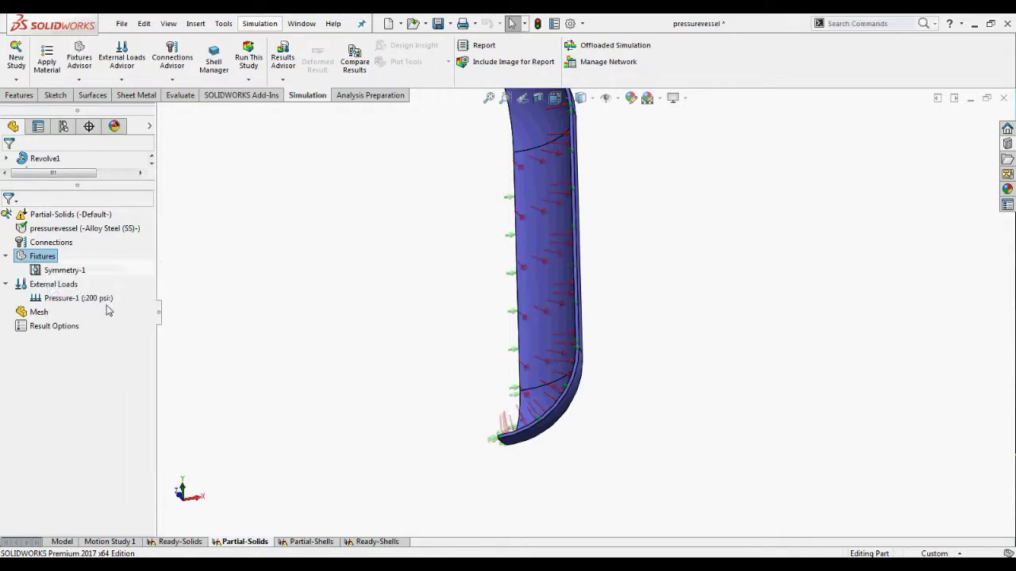
pyautogui.scroll(-2, 508, 440)
pyautogui.scroll(1, 505, 428)
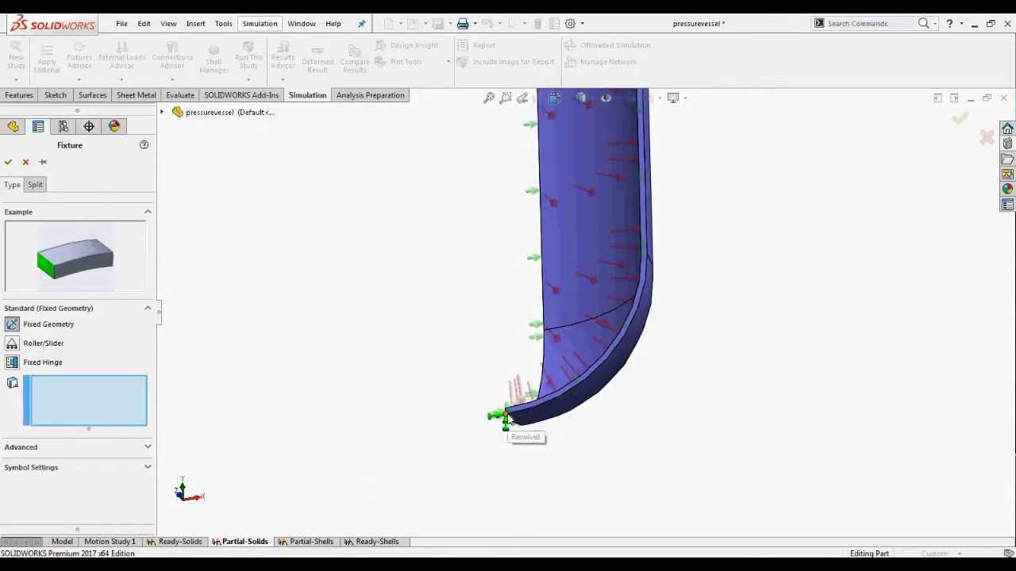
pyautogui.click(505, 419)
pyautogui.scroll(1, 485, 341)
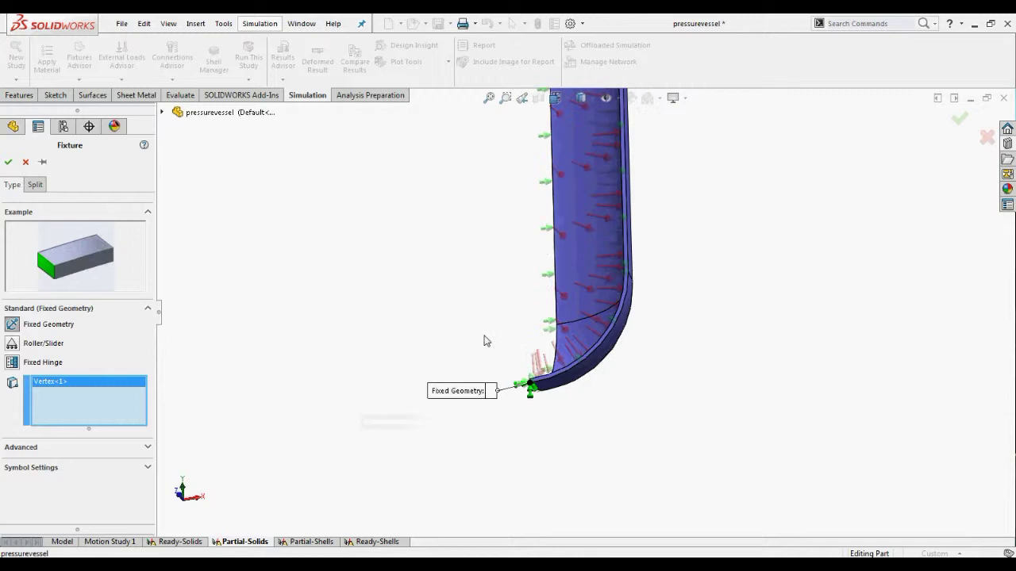
pyautogui.click(6, 161)
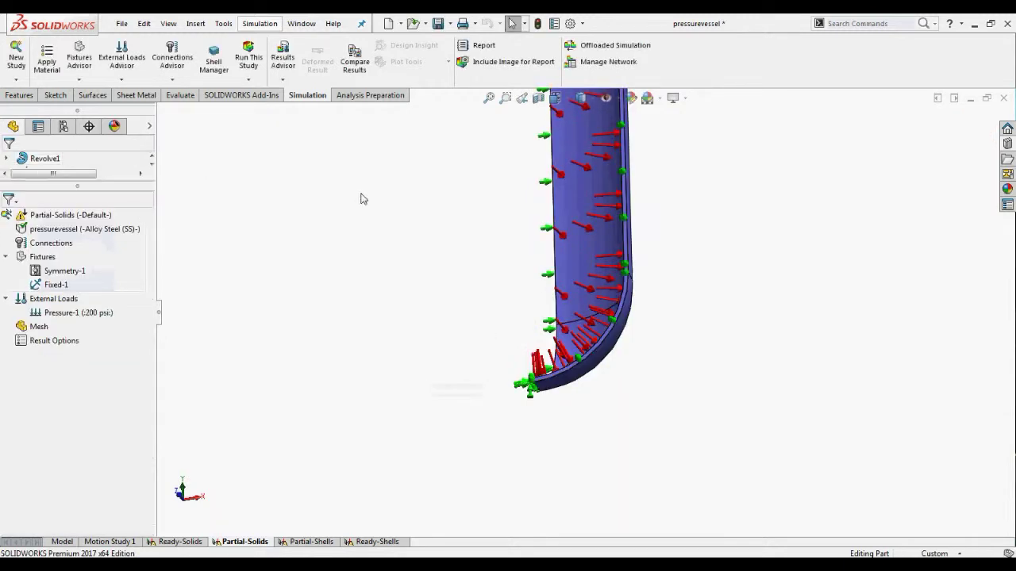
pyautogui.press('f')
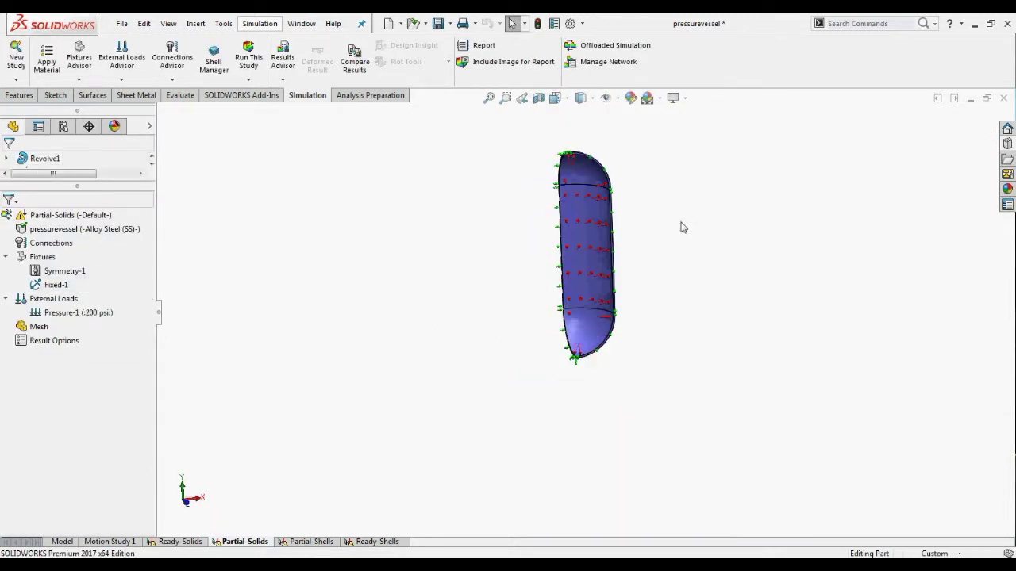
# Create a default mesh and run the Partial-Solids study, giving von Mises stress 13.0–29.8 MPa.
pyautogui.rightClick(38, 327)
pyautogui.click(99, 94)
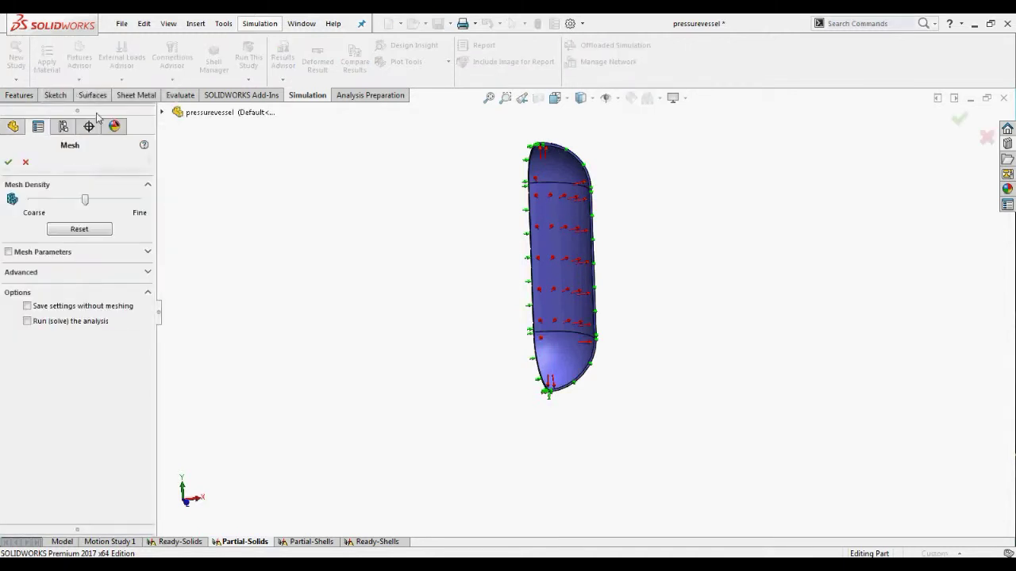
pyautogui.click(10, 164)
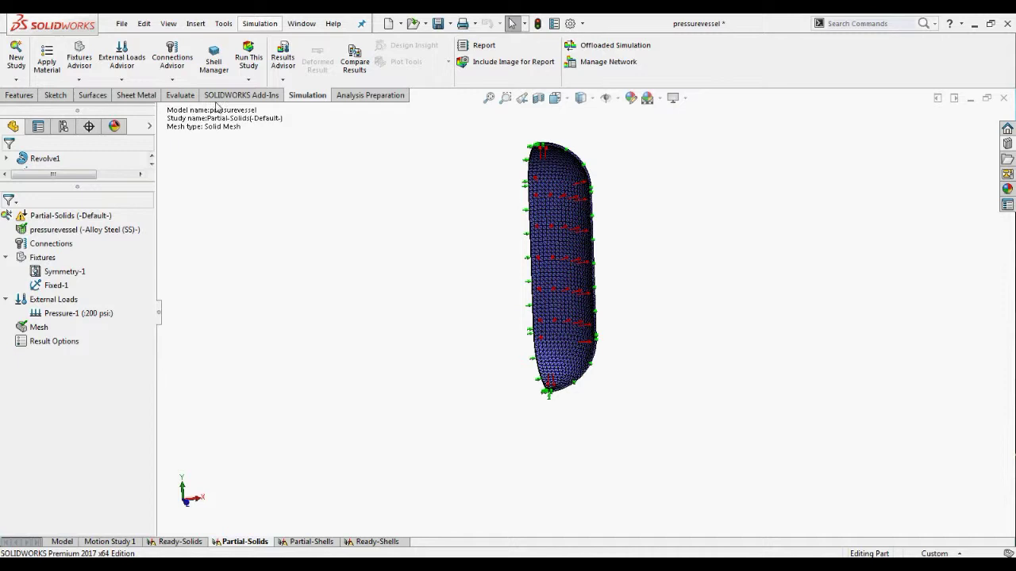
pyautogui.click(251, 54)
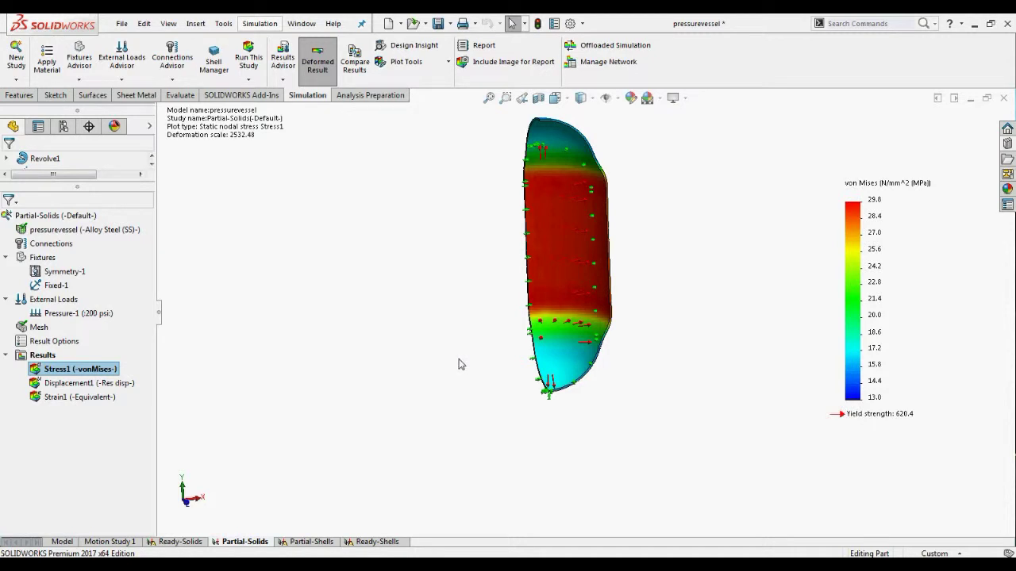
# Switch to the Partial-Shells study and activate the part's Shells configuration.
pyautogui.click(305, 542)
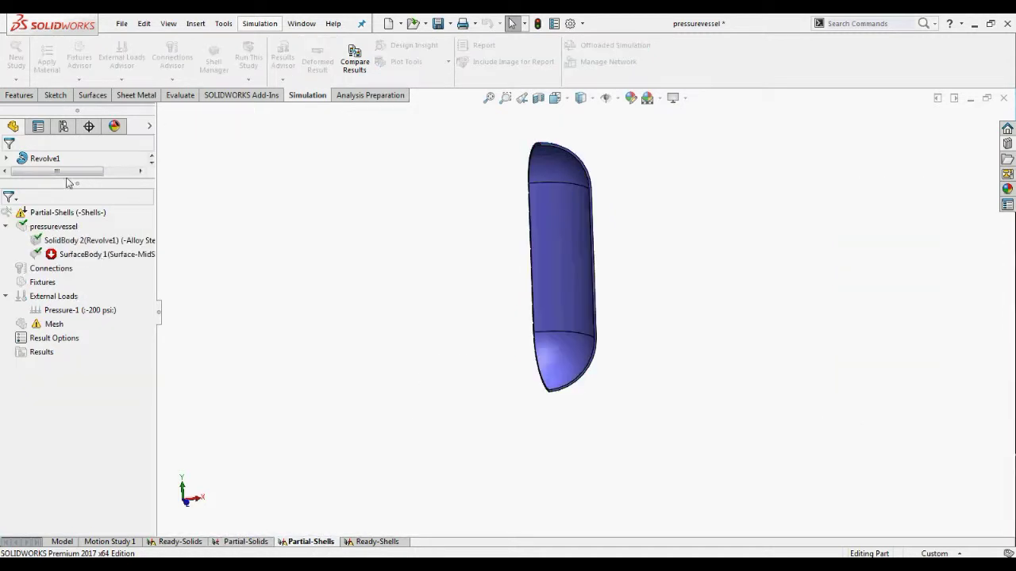
pyautogui.rightClick(59, 212)
pyautogui.click(125, 237)
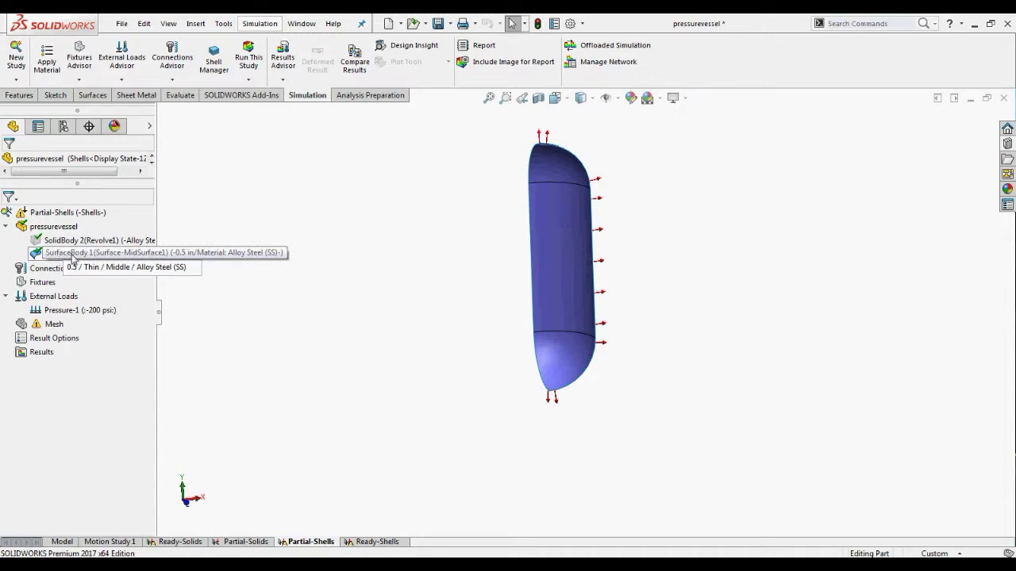
# Confirm SurfaceBody 1 as a 0.50 in thin shell.
pyautogui.rightClick(80, 256)
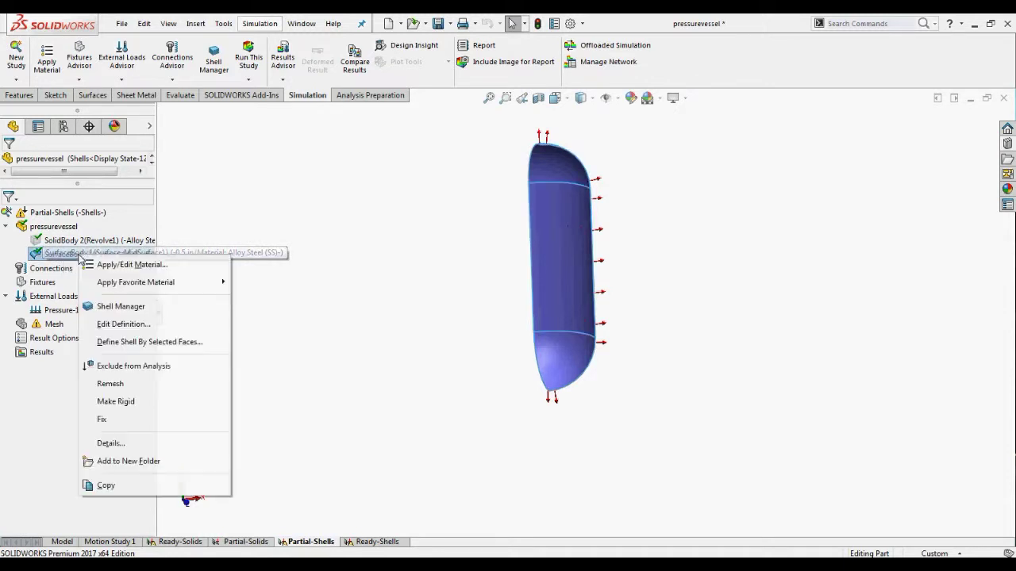
pyautogui.click(123, 324)
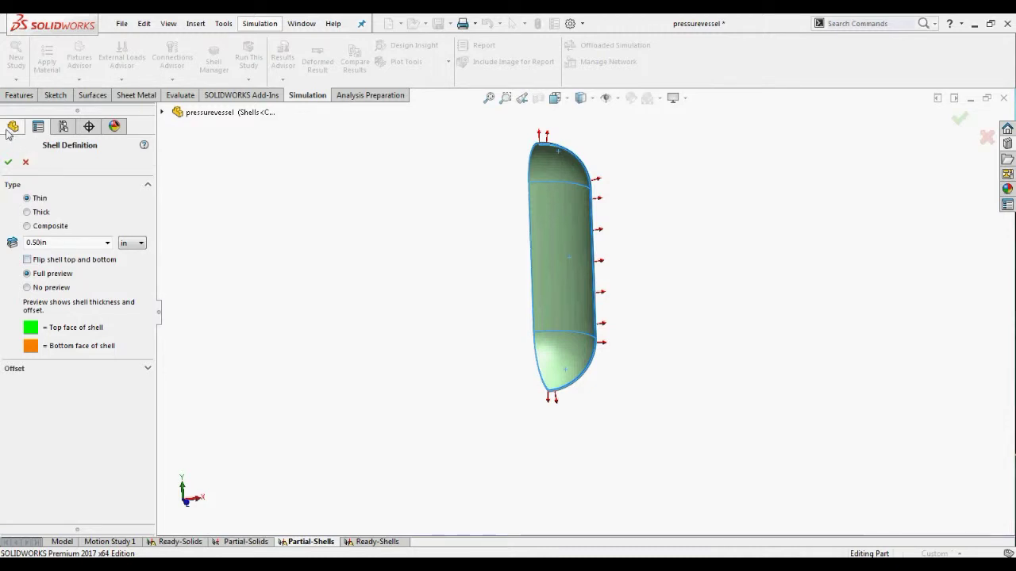
pyautogui.click(8, 162)
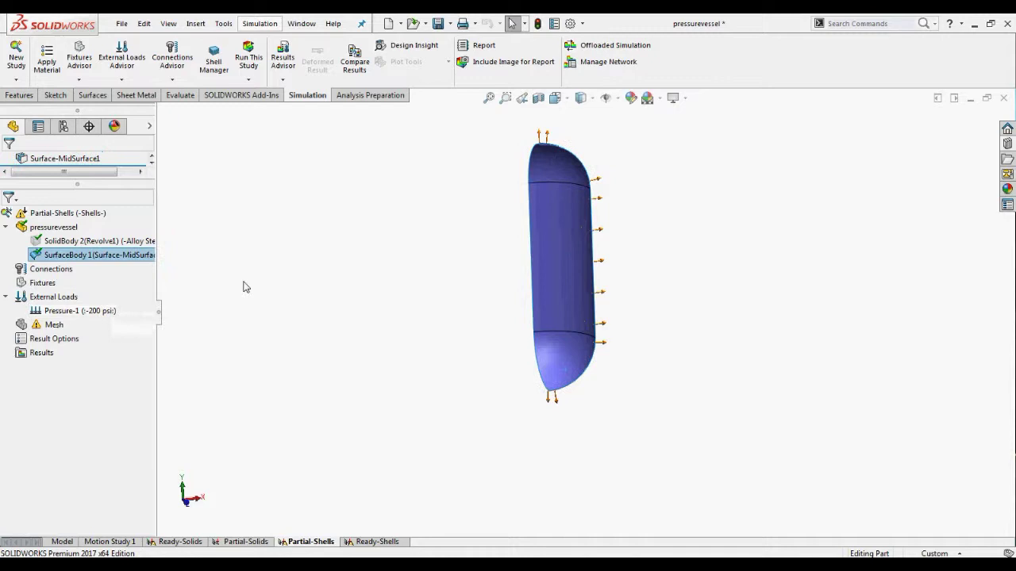
# Start a new fixture of the advanced Symmetry type for the Partial-Shells study.
pyautogui.rightClick(49, 289)
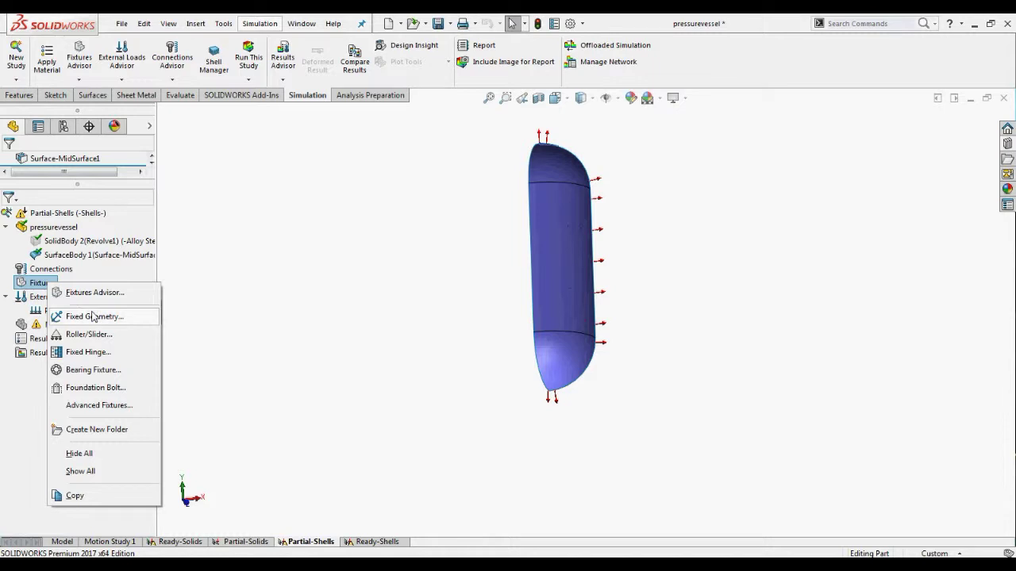
pyautogui.click(92, 316)
pyautogui.click(36, 439)
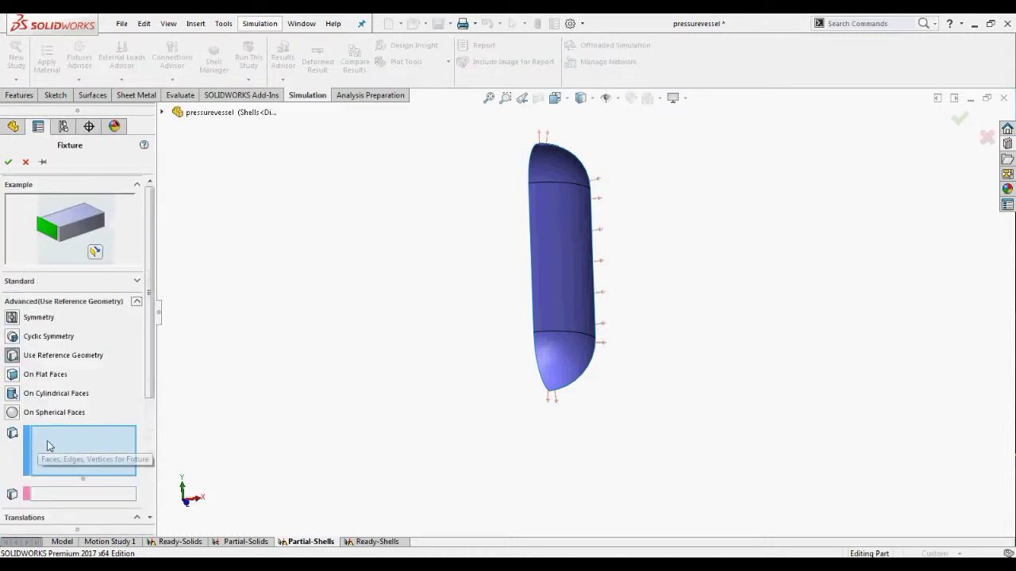
pyautogui.click(12, 317)
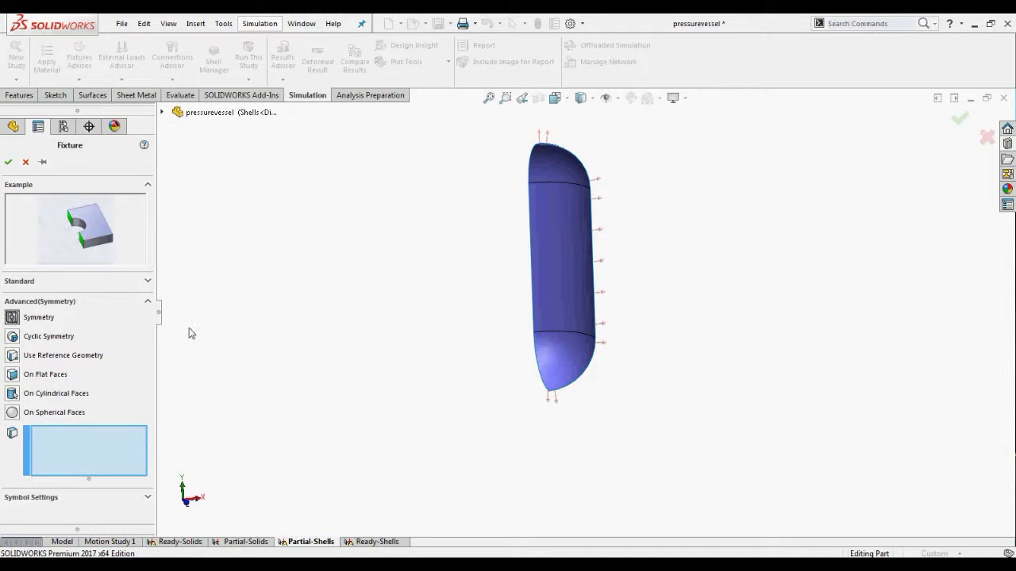
# Select the top curved cut edge plus all tangent cut edges and confirm Symmetry-2.
pyautogui.scroll(-2, 602, 193)
pyautogui.click(567, 175)
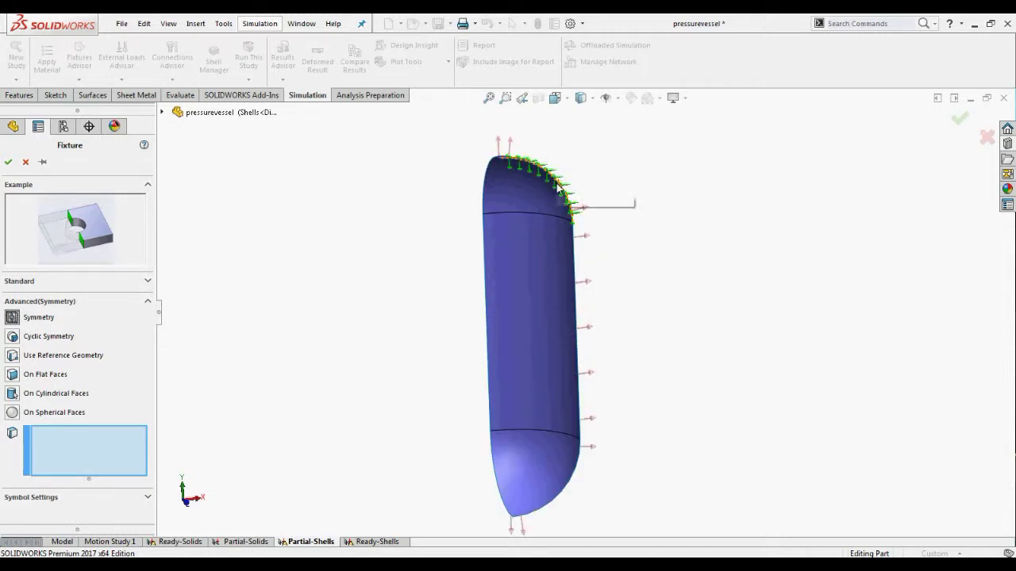
pyautogui.rightClick(558, 184)
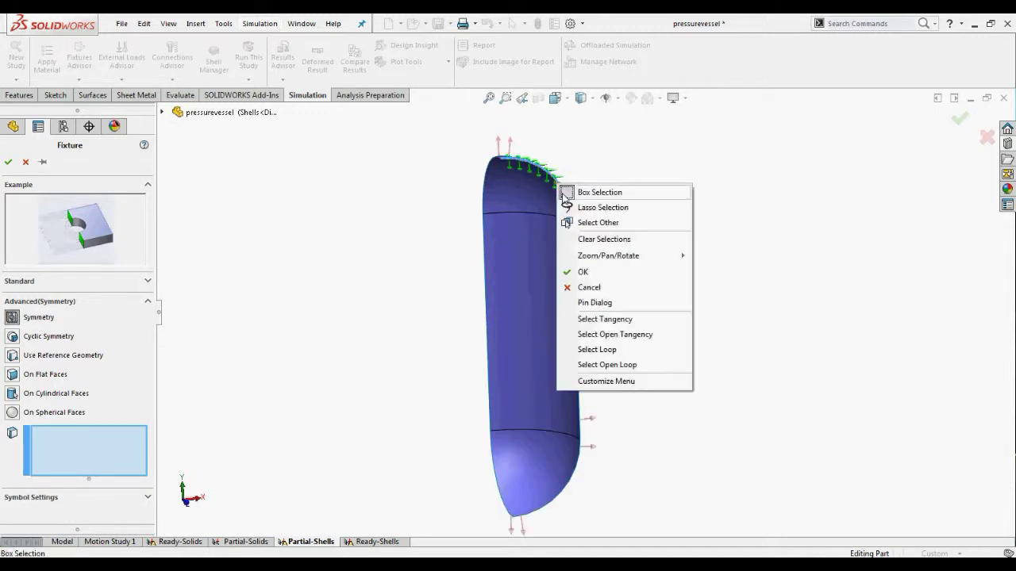
pyautogui.click(613, 322)
pyautogui.moveTo(596, 330); pyautogui.dragTo(552, 300, button='middle')
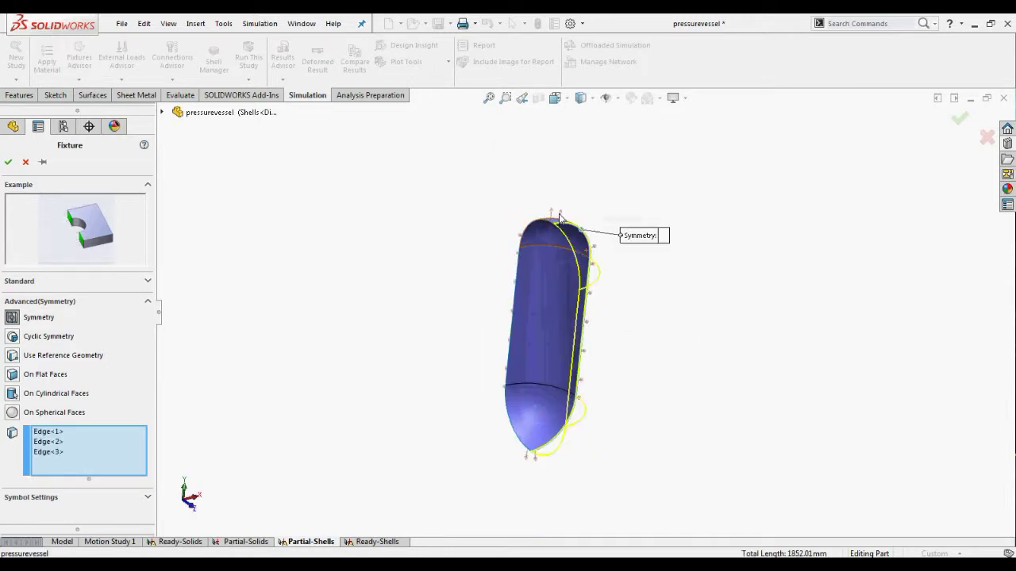
pyautogui.scroll(-5, 549, 296)
pyautogui.rightClick(551, 290)
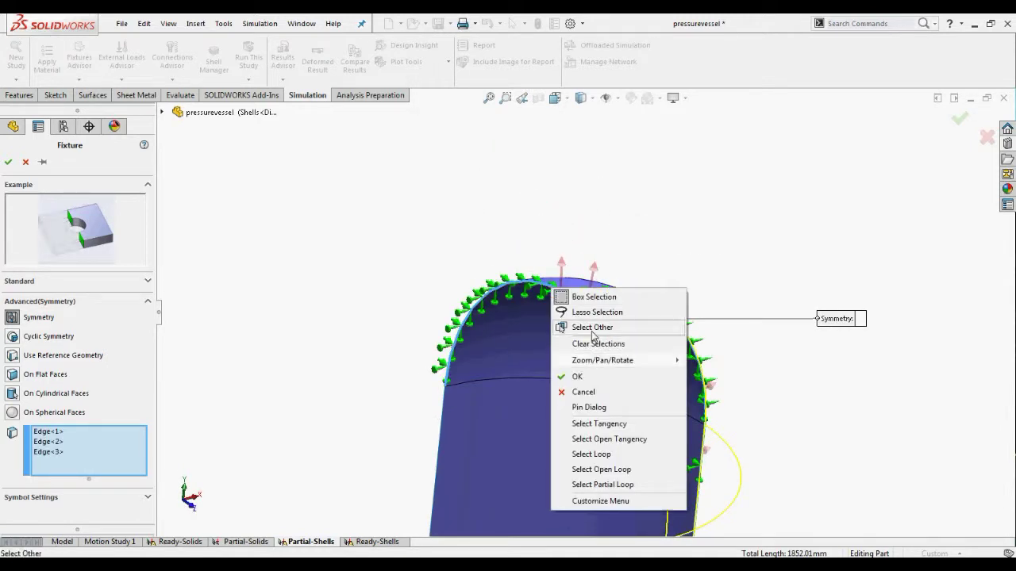
pyautogui.click(600, 424)
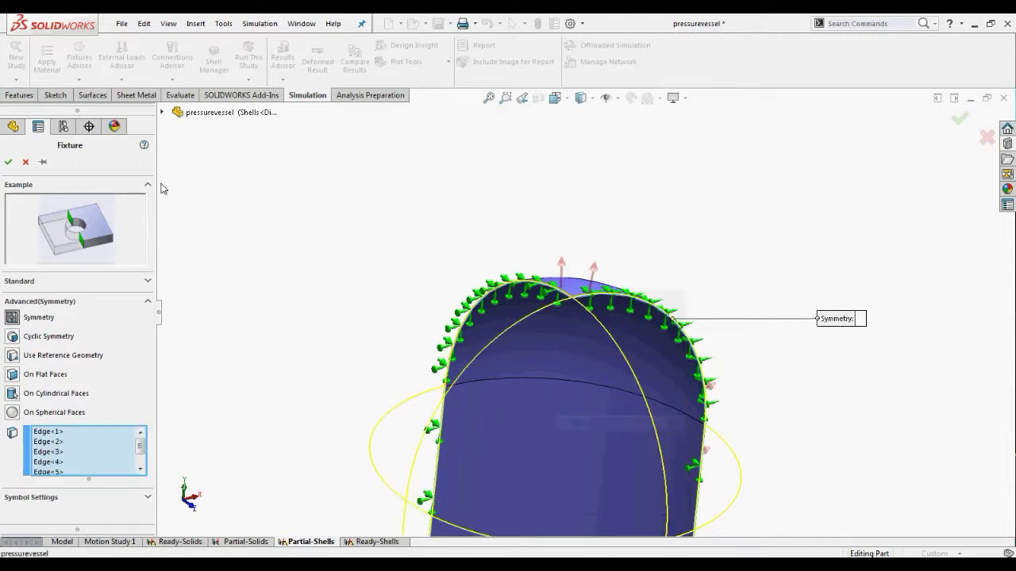
pyautogui.scroll(3, 484, 229)
pyautogui.click(9, 162)
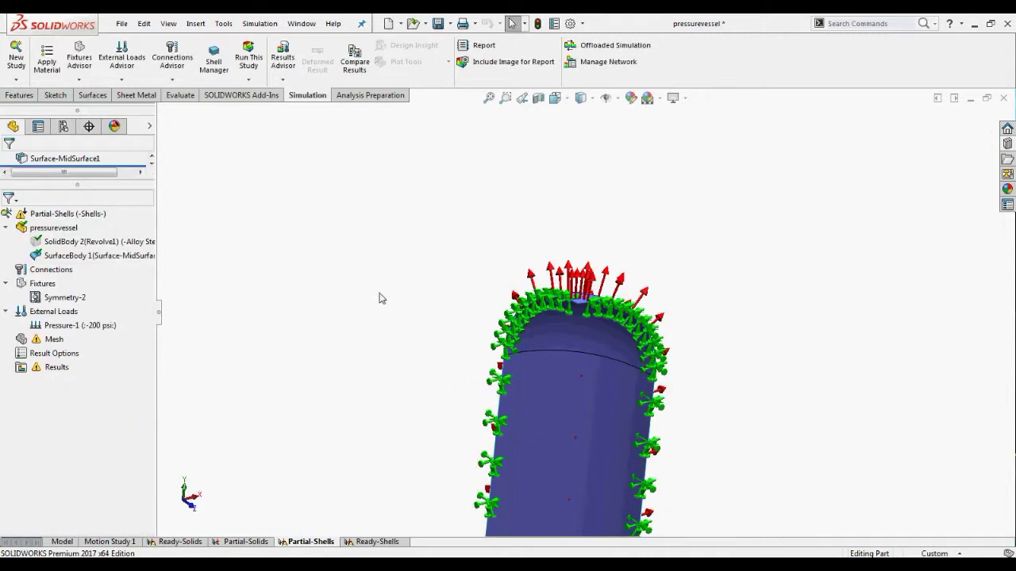
pyautogui.moveTo(376, 304); pyautogui.dragTo(655, 466, button='middle')
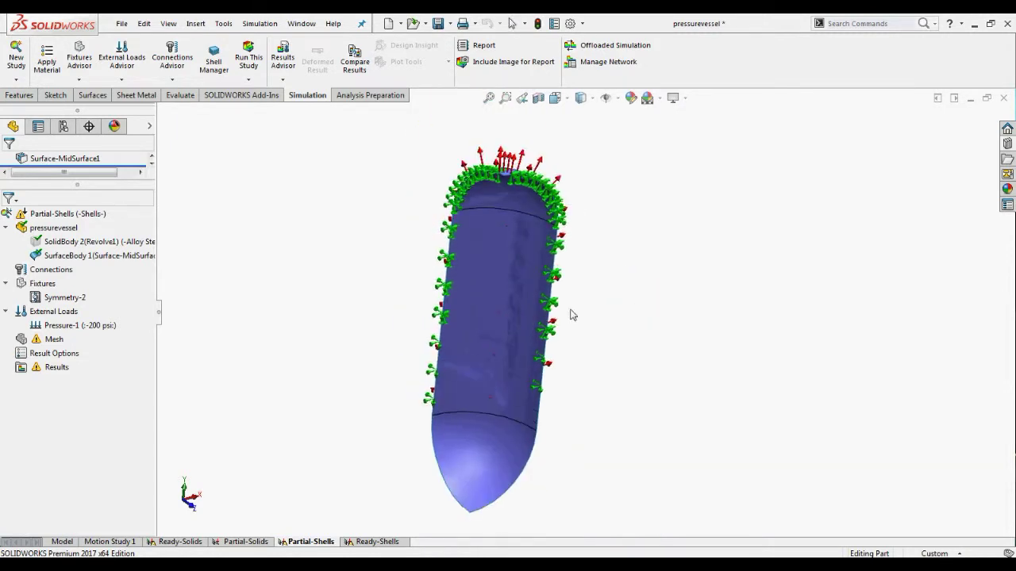
# Add Fixed-2 fixed geometry on the vessel shell's bottom vertex.
pyautogui.rightClick(44, 283)
pyautogui.click(93, 316)
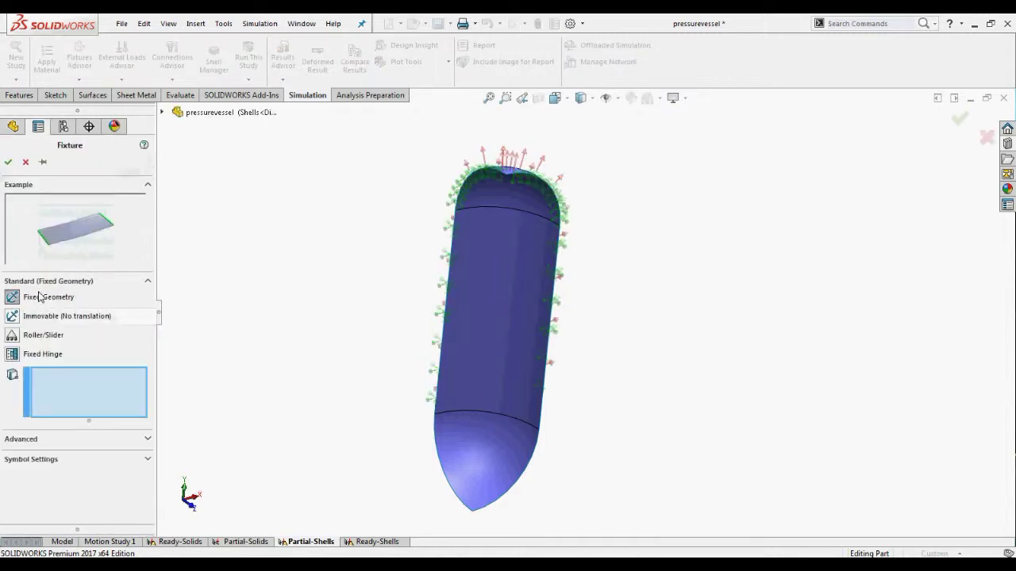
pyautogui.moveTo(390, 446); pyautogui.dragTo(473, 376, button='middle')
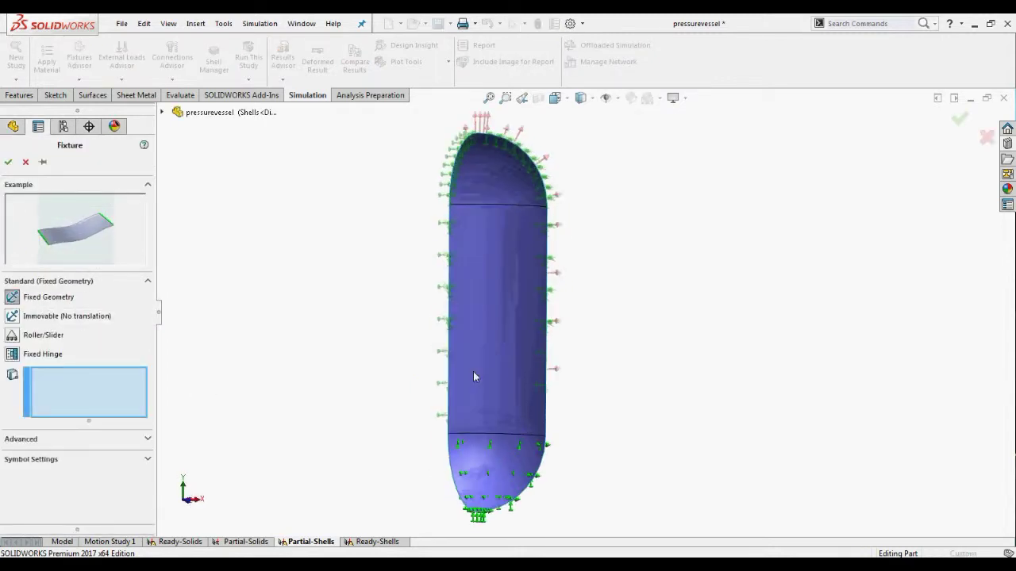
pyautogui.click(473, 501)
pyautogui.press('Return')
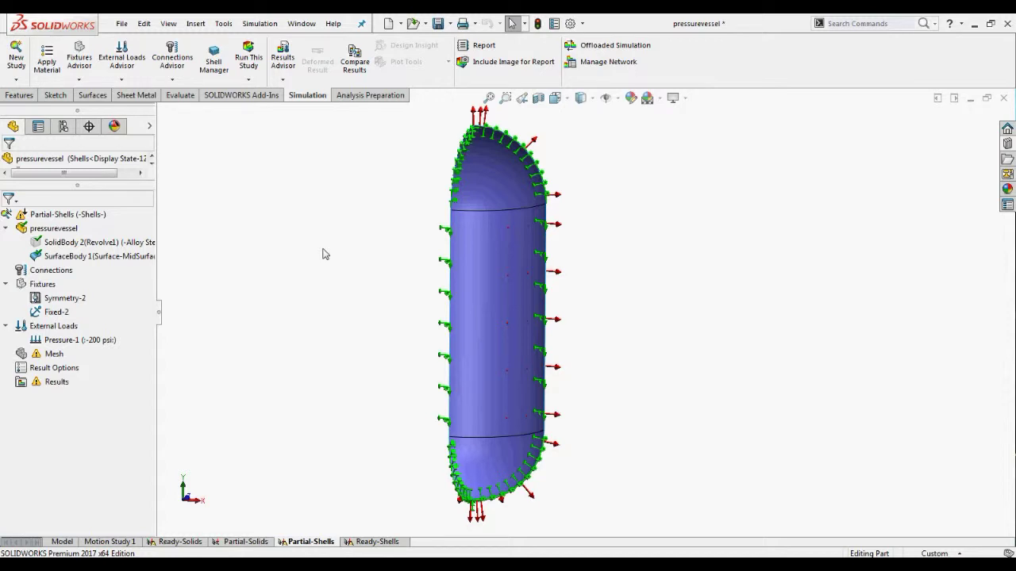
# Mesh the shell at default density and run the study, giving von Mises 15.1–28.5 MPa.
pyautogui.click(87, 257)
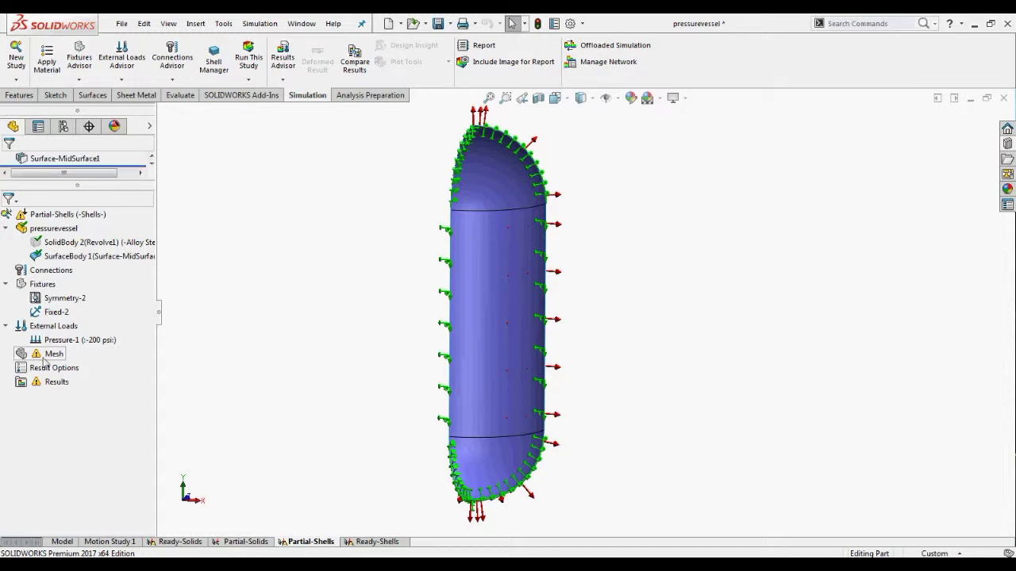
pyautogui.rightClick(50, 362)
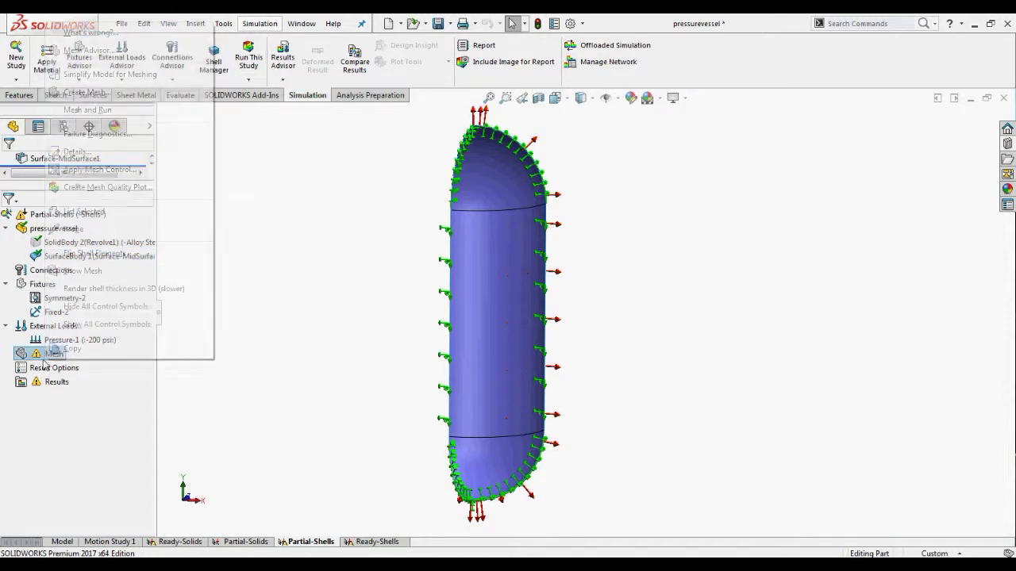
pyautogui.click(111, 92)
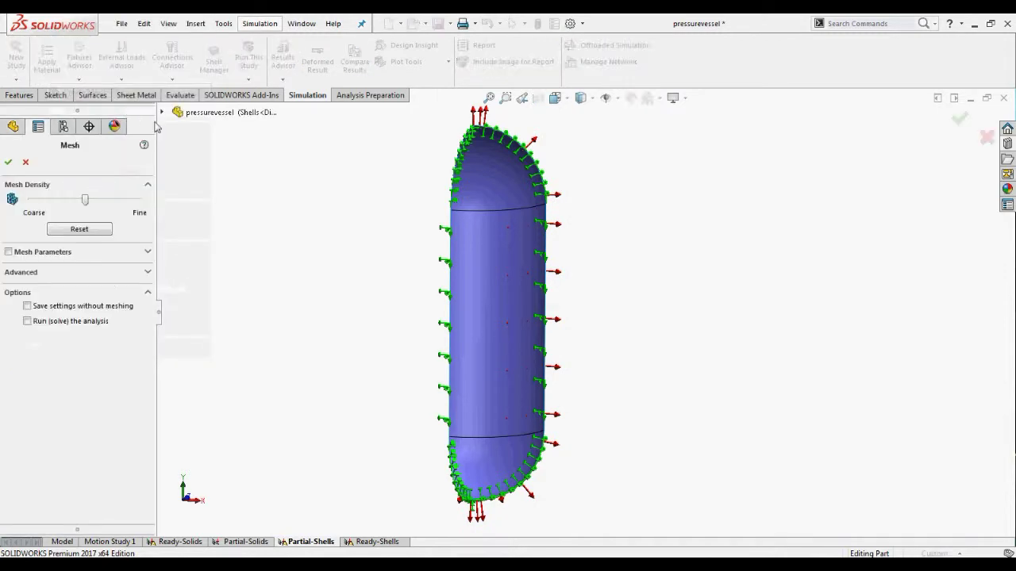
pyautogui.click(8, 162)
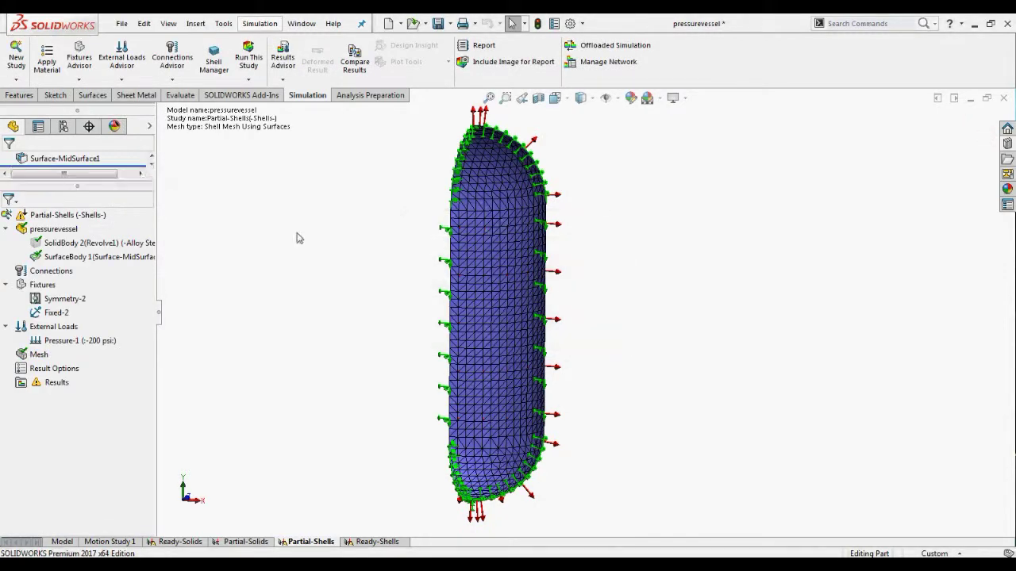
pyautogui.moveTo(469, 320); pyautogui.dragTo(492, 349, button='middle')
pyautogui.click(249, 57)
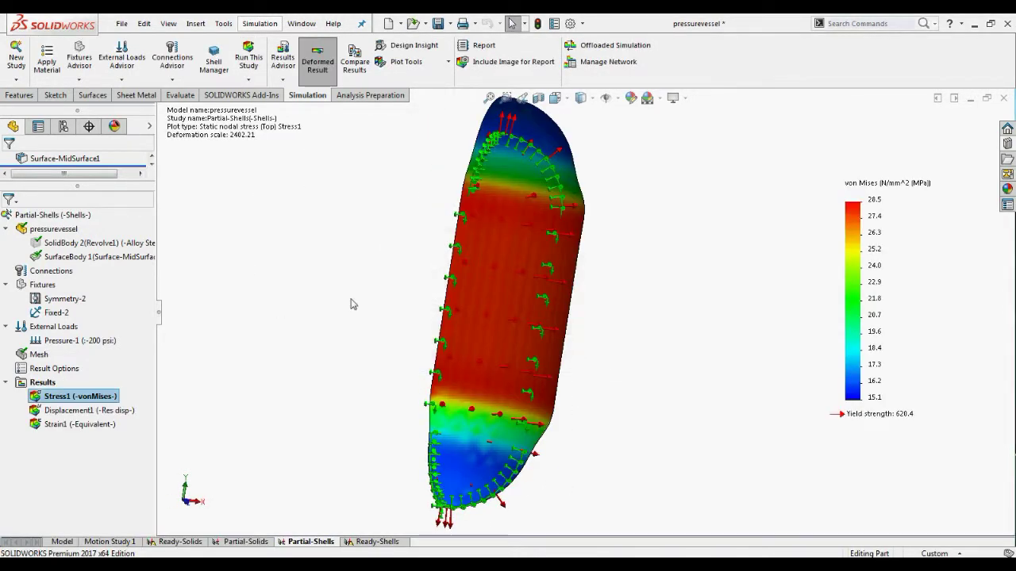
# Change the Stress1 plot's shell face from Top to Bottom, showing von Mises 13.1–29.2 MPa.
pyautogui.moveTo(701, 264); pyautogui.dragTo(654, 288, button='middle')
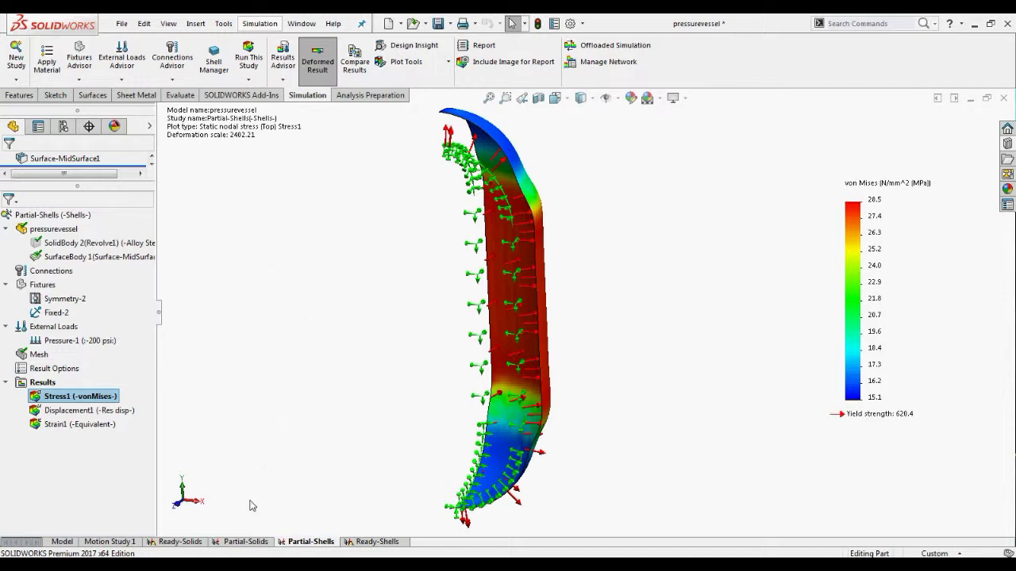
pyautogui.rightClick(99, 399)
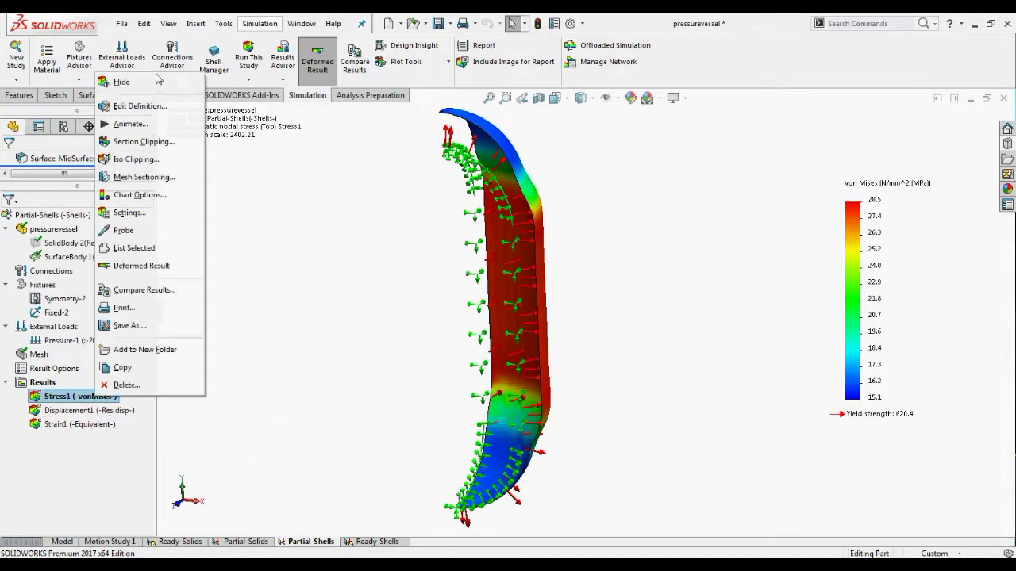
pyautogui.click(136, 106)
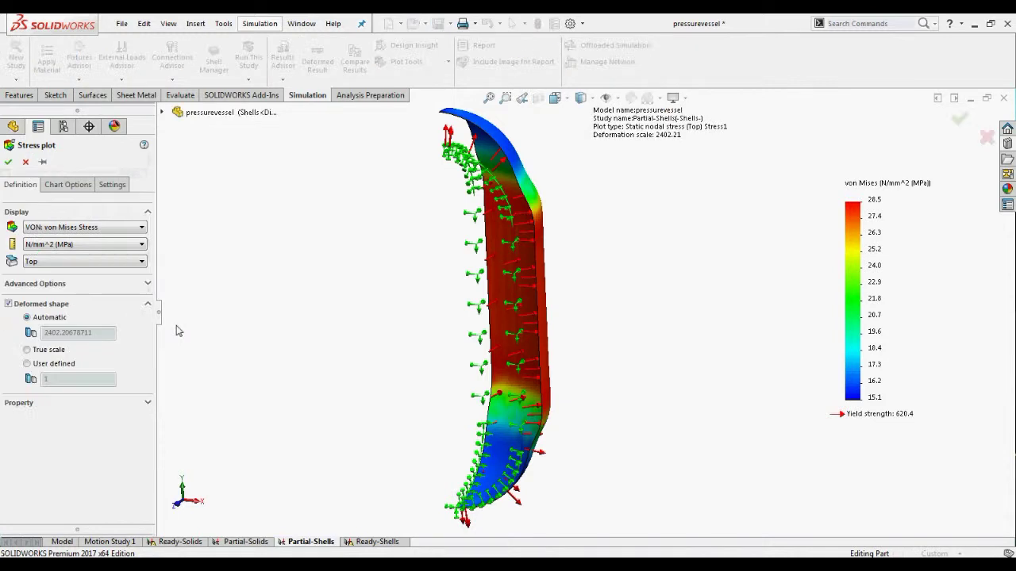
pyautogui.click(44, 162)
pyautogui.click(51, 270)
pyautogui.click(49, 275)
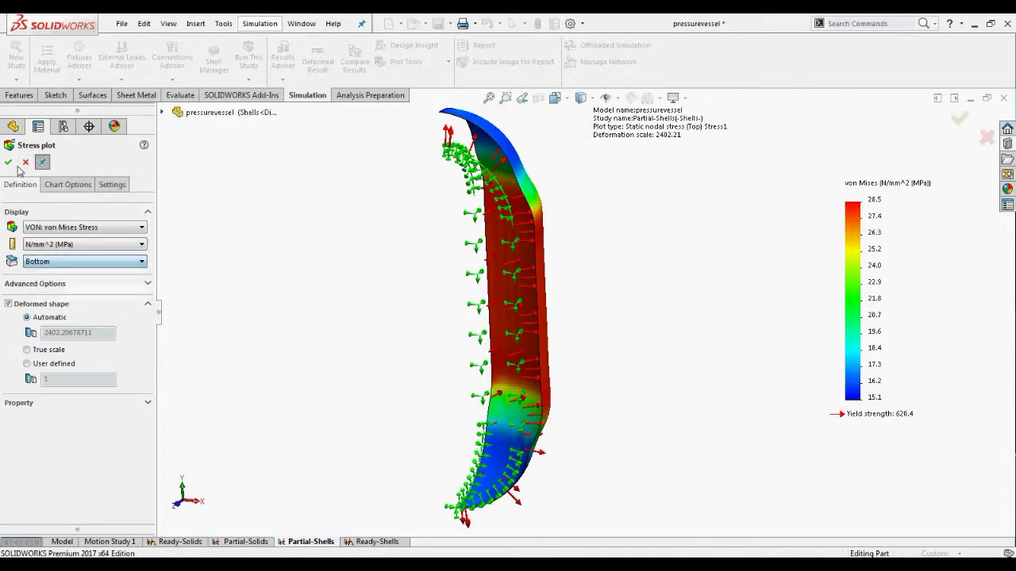
pyautogui.click(9, 162)
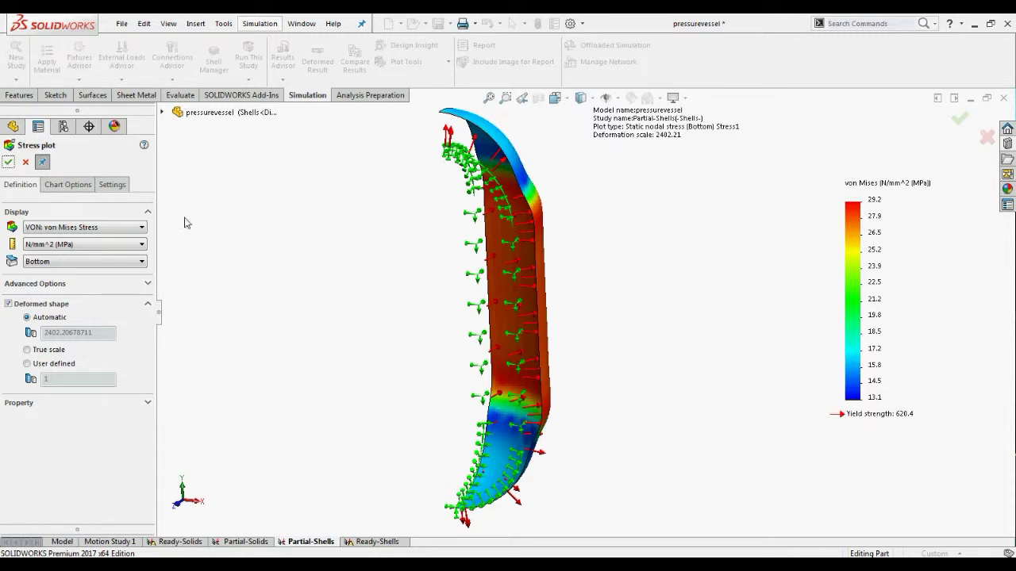